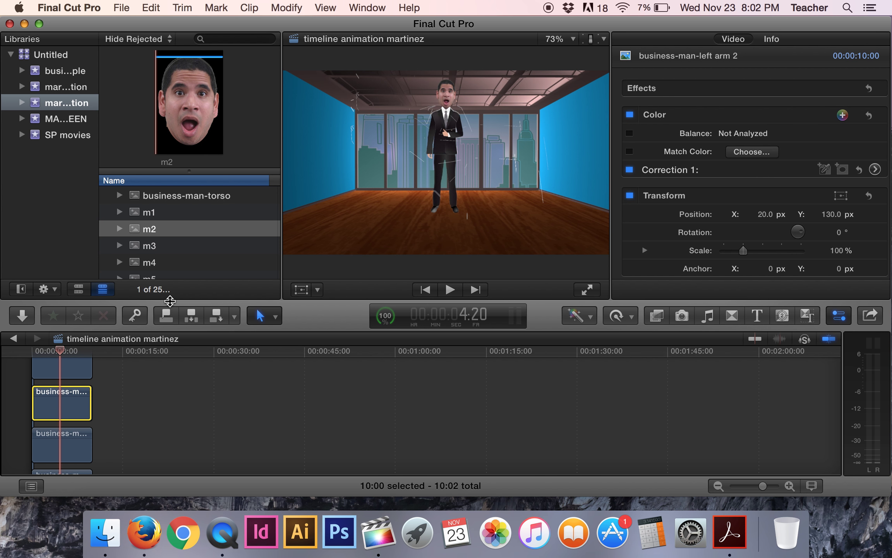
Enlarge the timeline area and switch the clip appearance to the compact display with clip names only.
left_click_drag(169, 301, 167, 259)
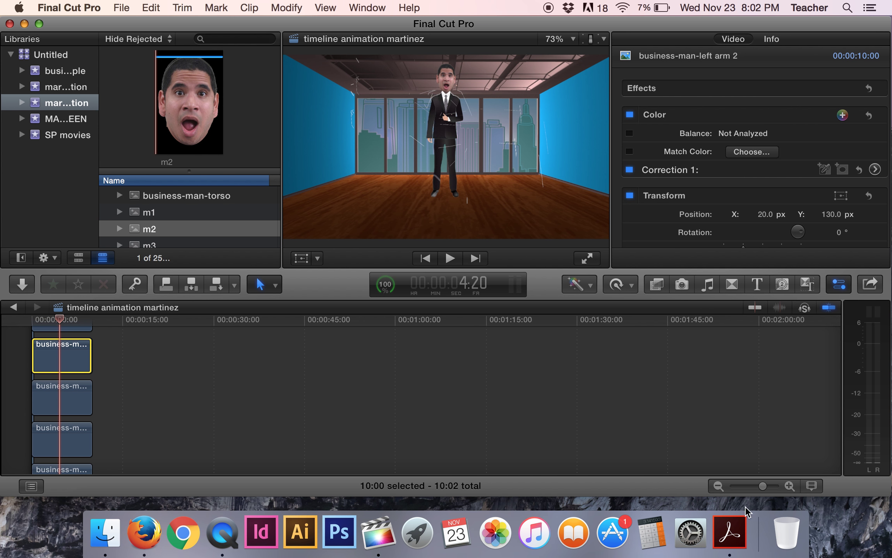
left_click(813, 486)
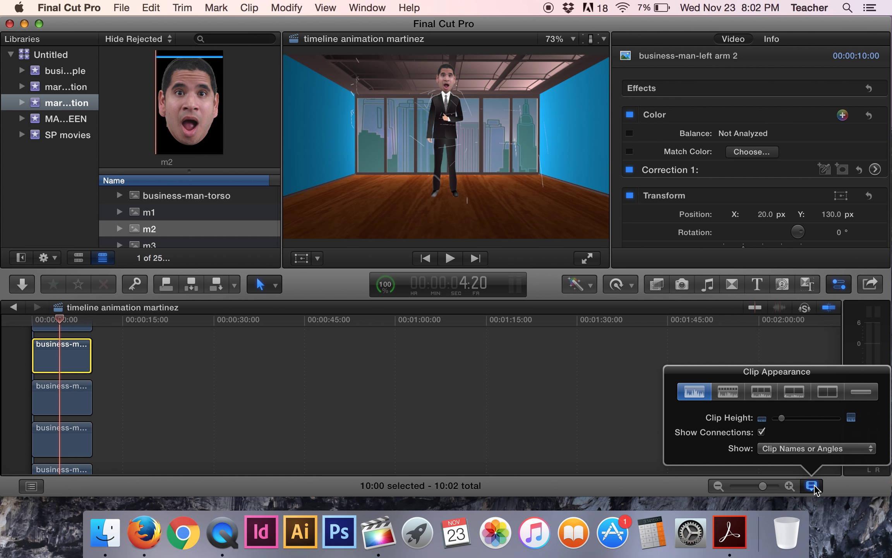
left_click(859, 392)
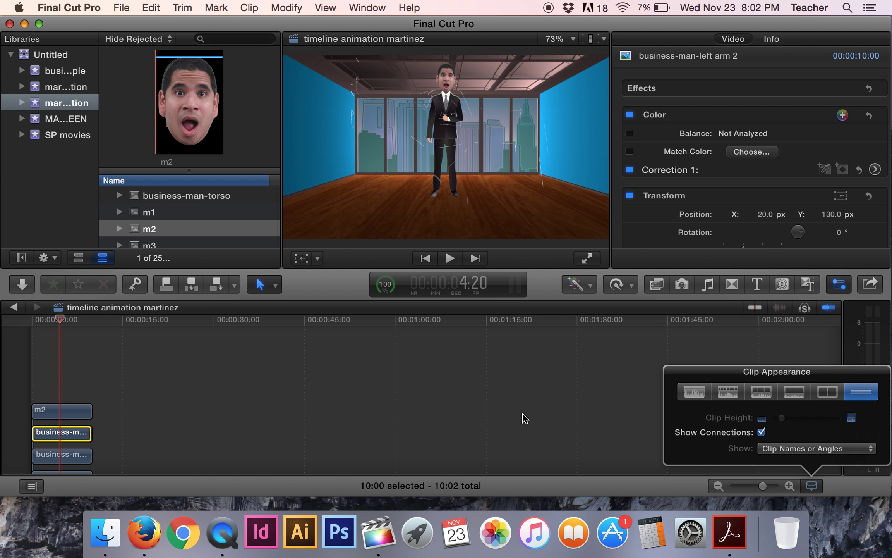
left_click(344, 432)
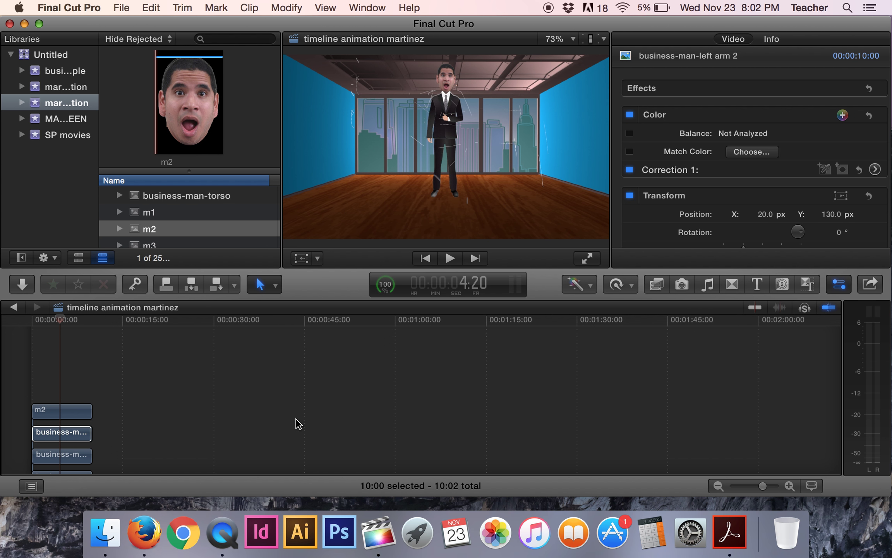
Go through the stacked timeline layers, examining the m2 head clip and each business-man clip above the office background.
scroll(275, 421, "down", 3)
scroll(278, 421, "down", 2)
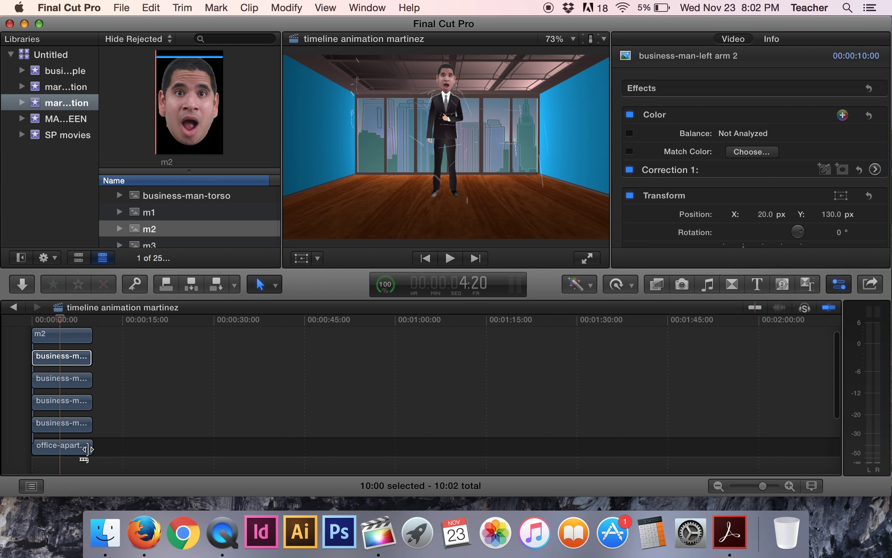
scroll(146, 384, "up", 2)
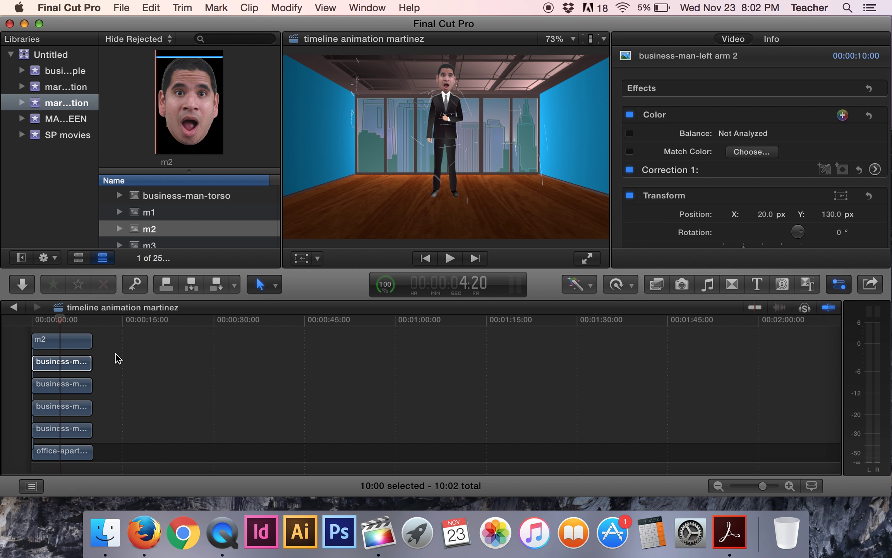
left_click(83, 343)
left_click(73, 364)
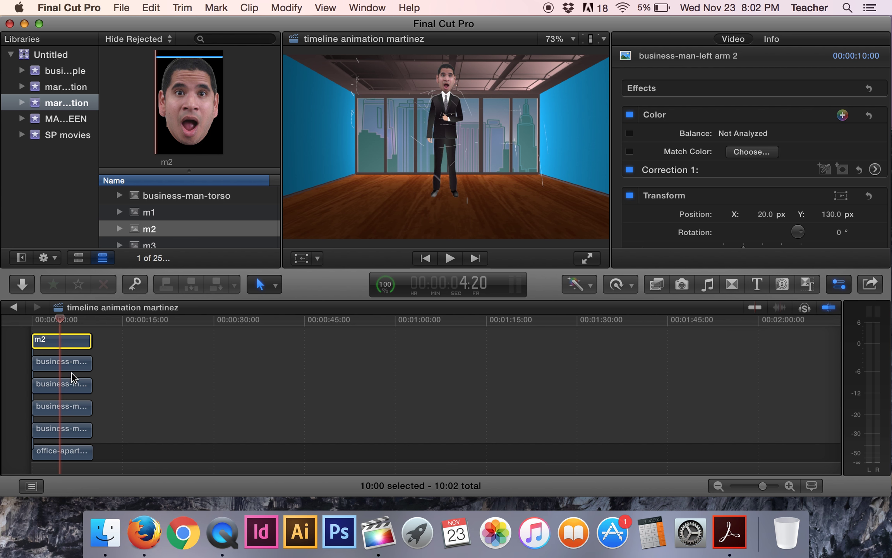
left_click(76, 387)
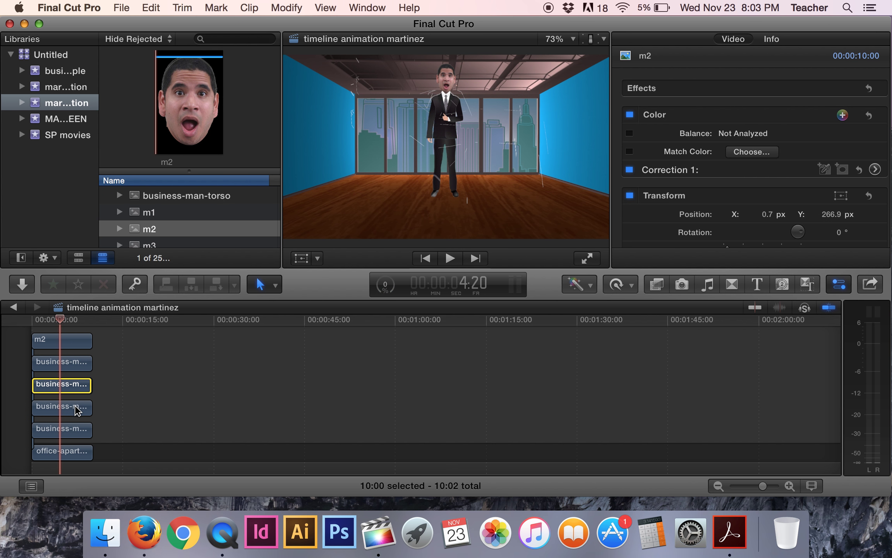
left_click(76, 407)
left_click(78, 431)
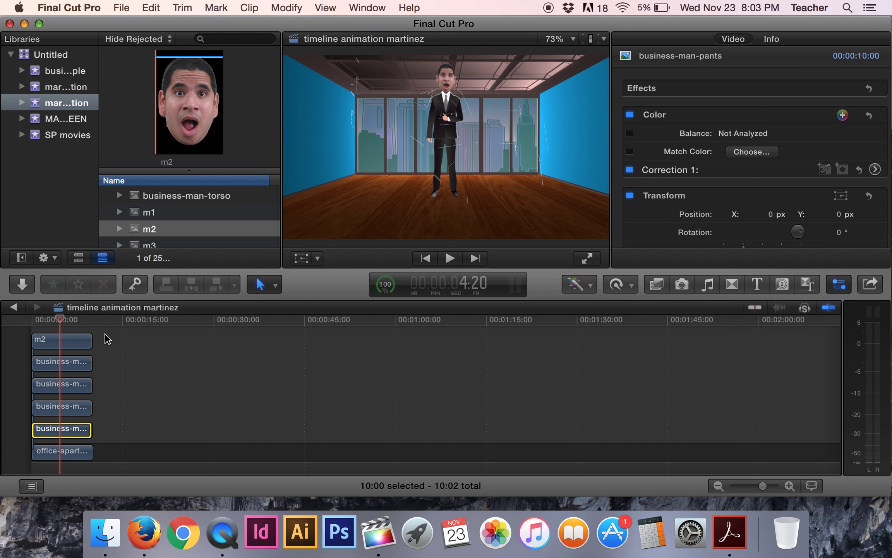
left_click(82, 341)
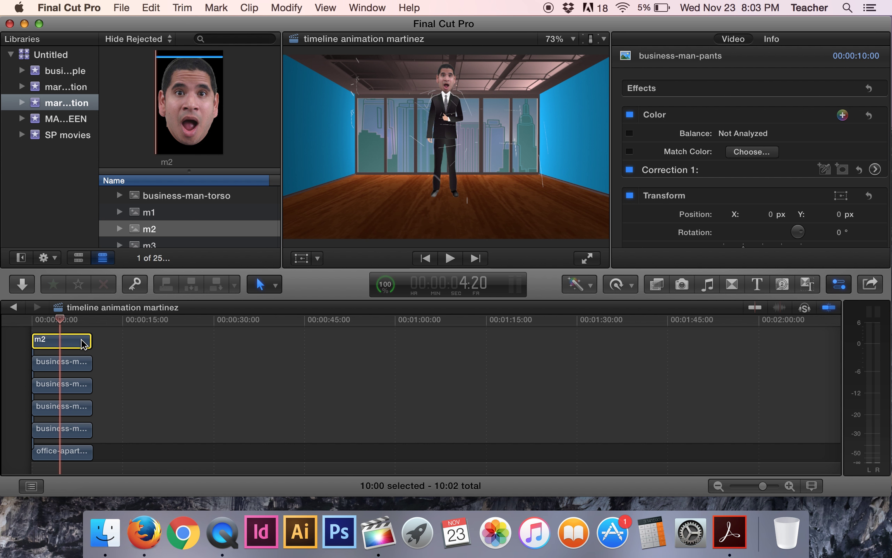
key("super+Down")
key("super+Down")
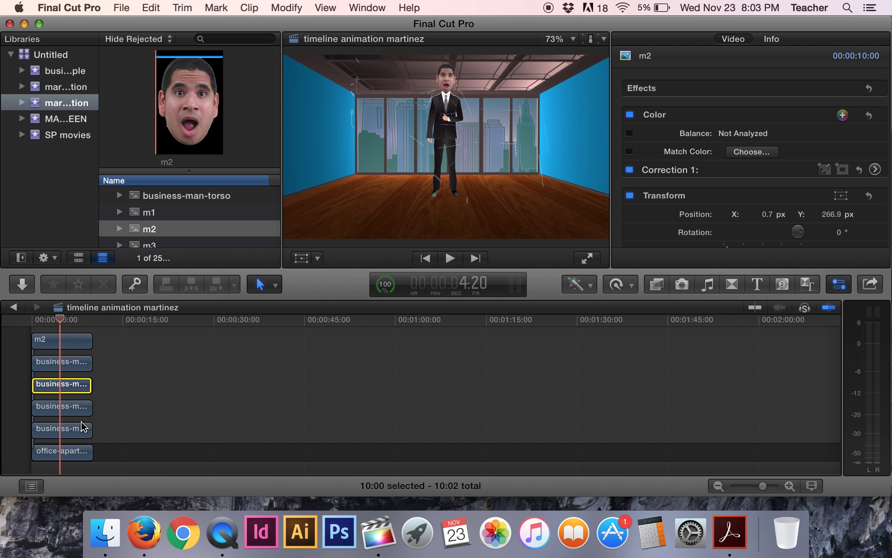
key("super+Down")
key("super+Down")
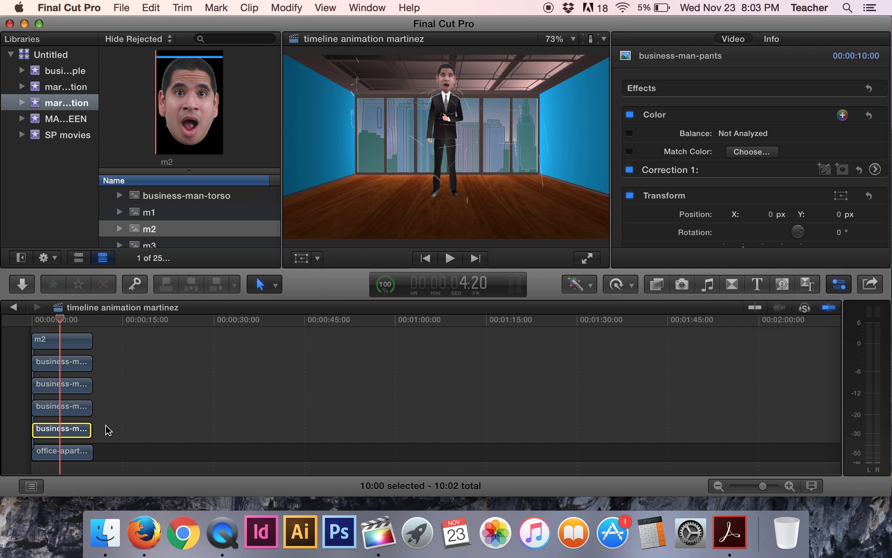
left_click_drag(103, 429, 45, 339)
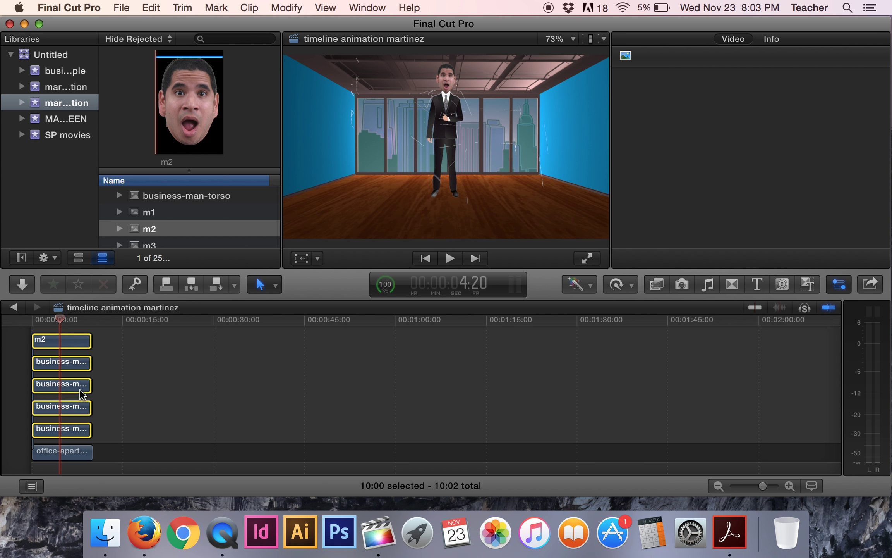
left_click(103, 431)
left_click_drag(103, 430, 51, 345)
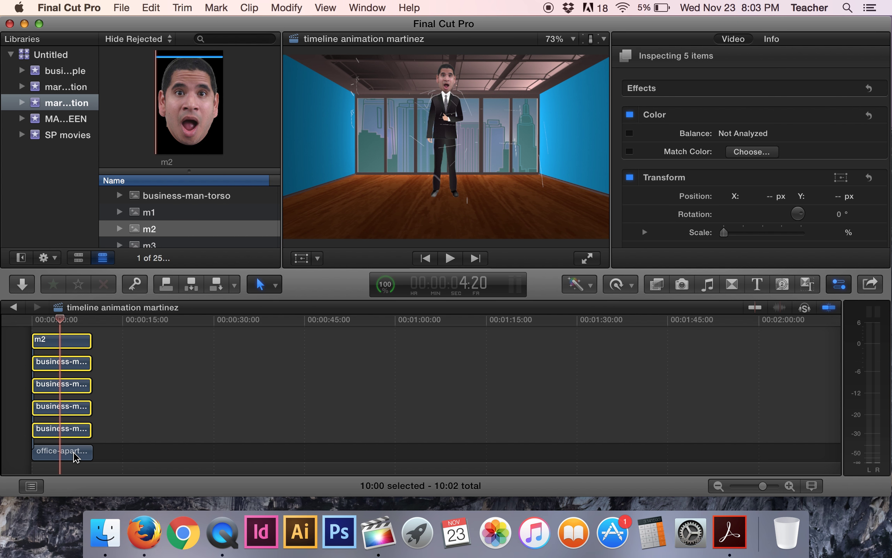
left_click(114, 425)
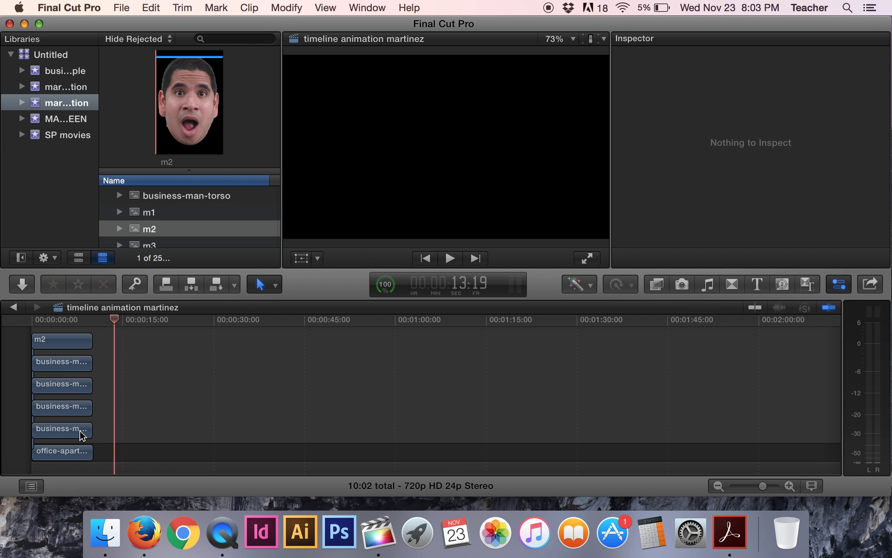
Combine the m2 head clip and the four business-man clips into a compound clip named "character suit and head", excluding the office background.
left_click(62, 429)
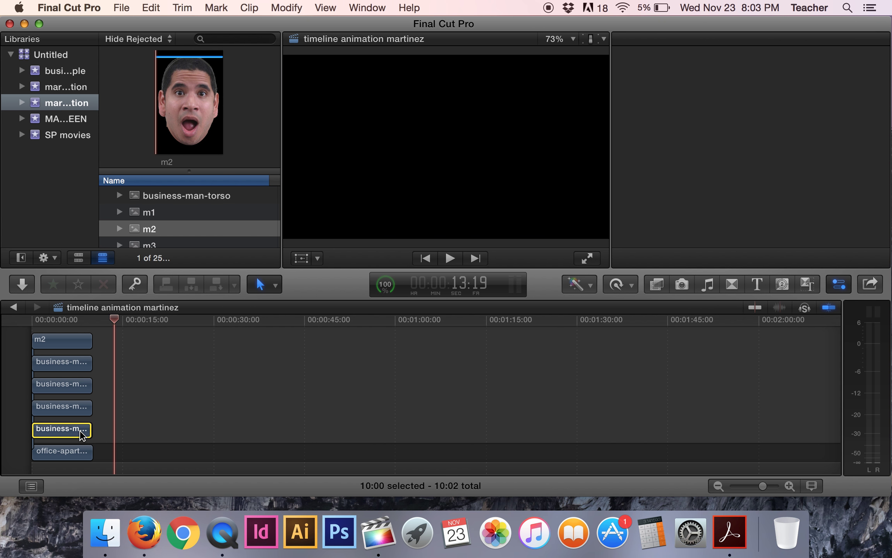
left_click(68, 344)
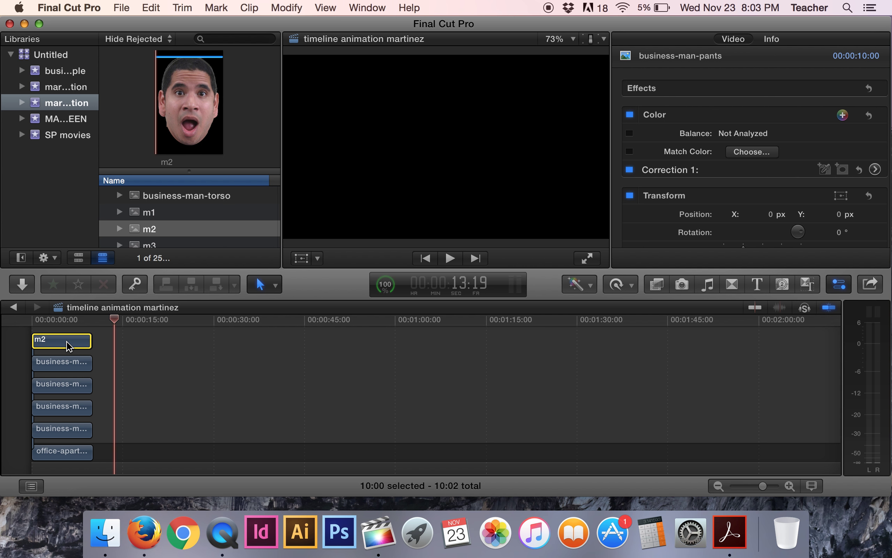
left_click(76, 430, "shift")
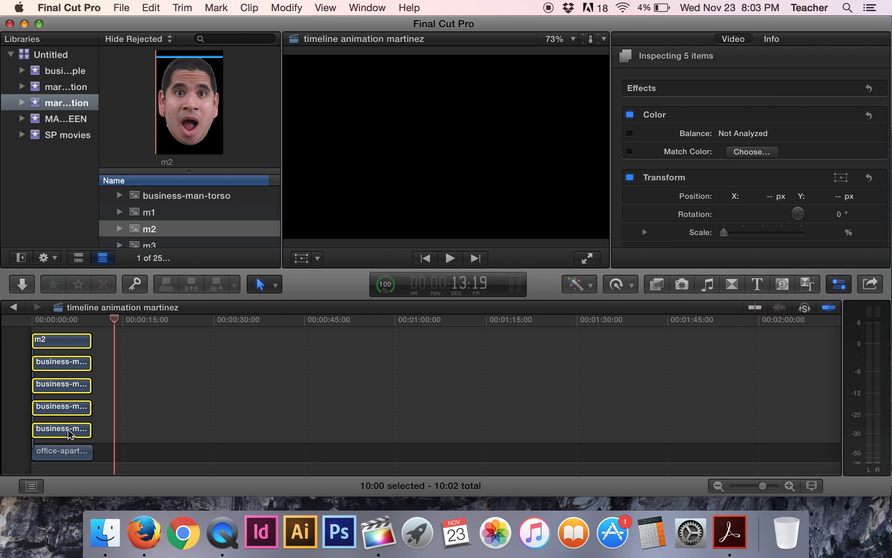
right_click(68, 433)
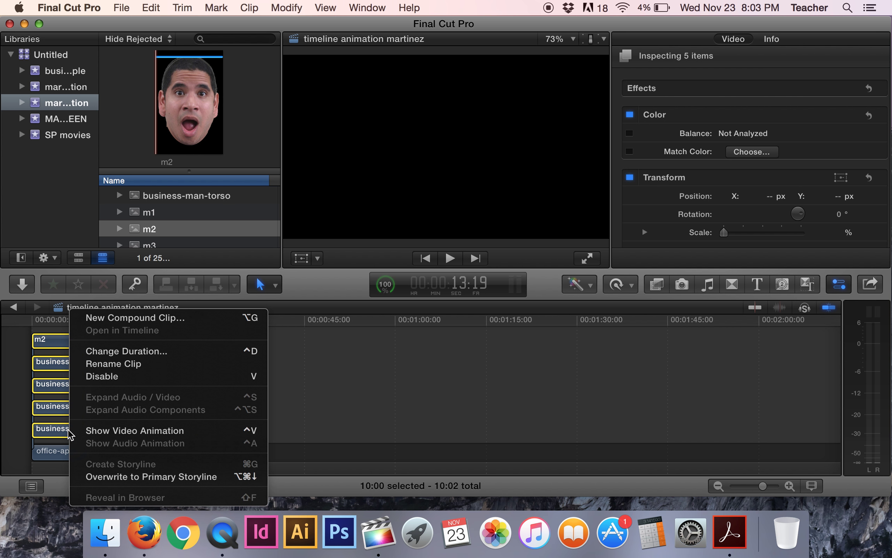
left_click(112, 320)
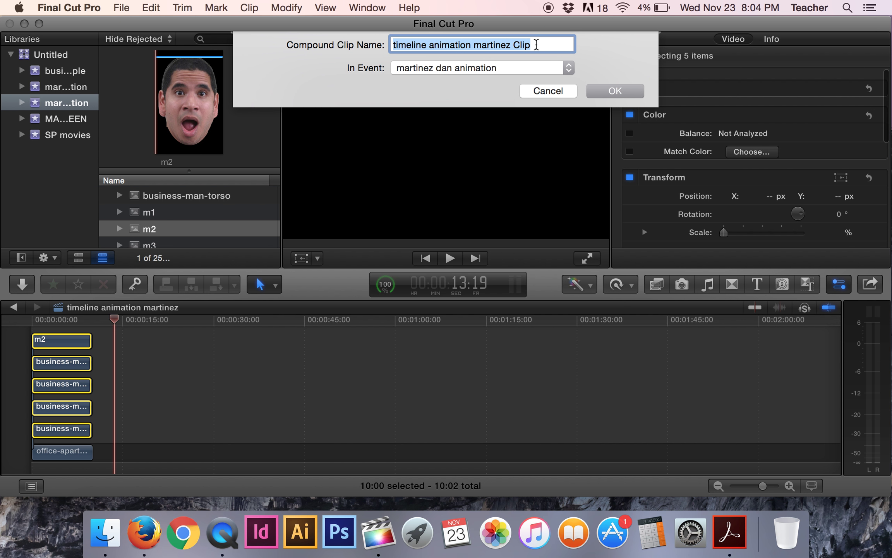
type("cha")
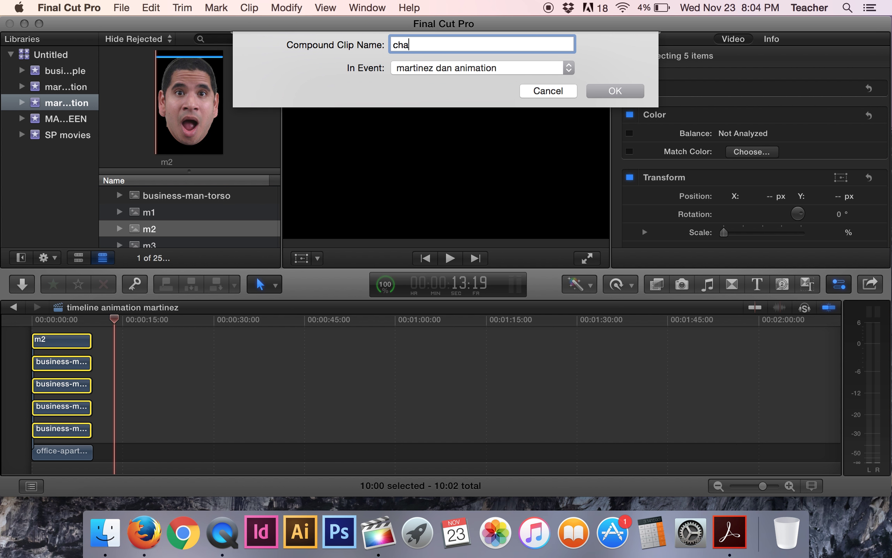
type("racter suit and head")
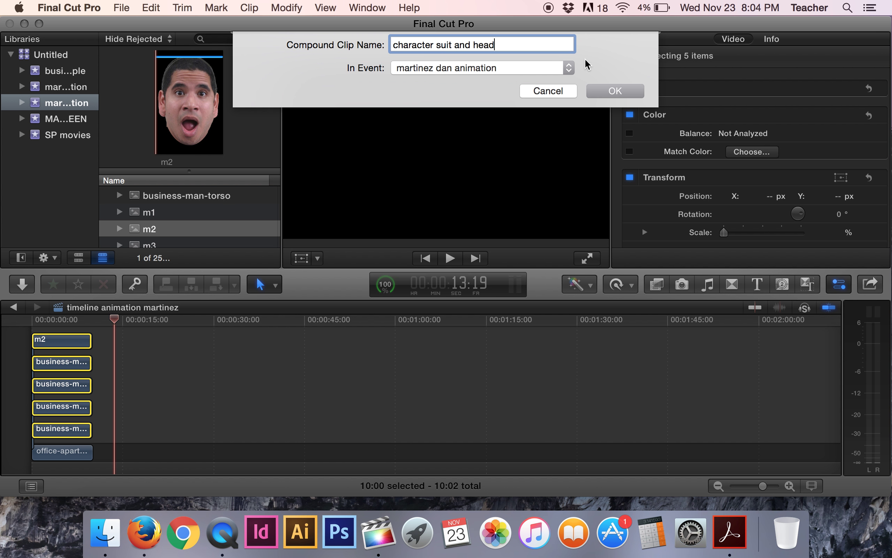
left_click(607, 92)
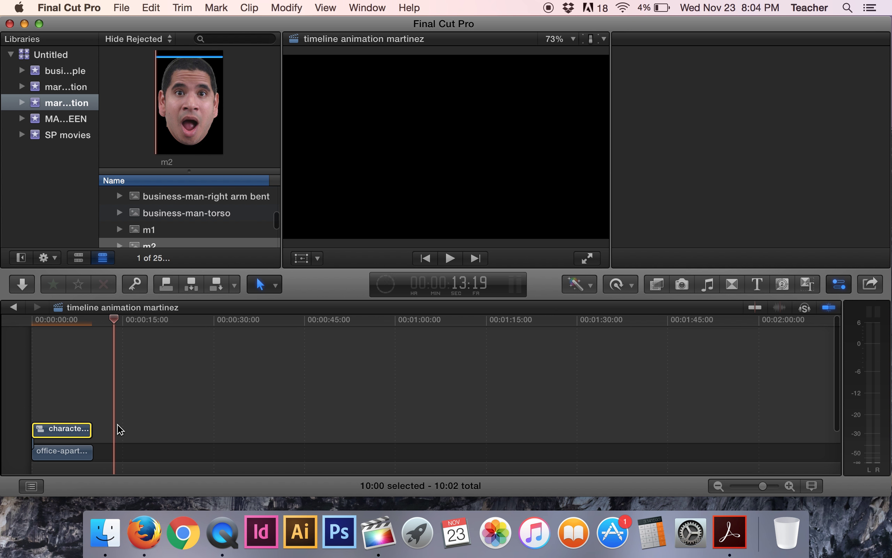
Open the "character suit and head" compound clip and examine each component layer from m2 down to business-man-pants.
left_click(69, 432)
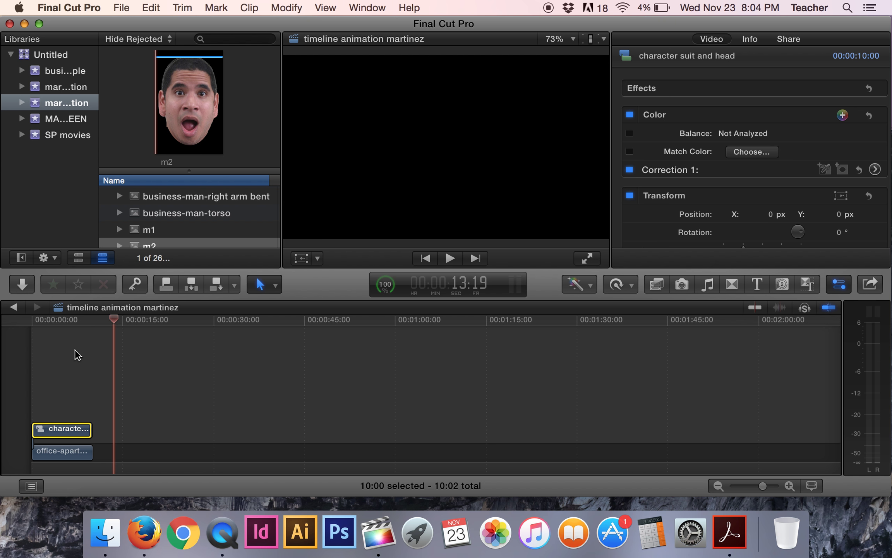
double_click(42, 433)
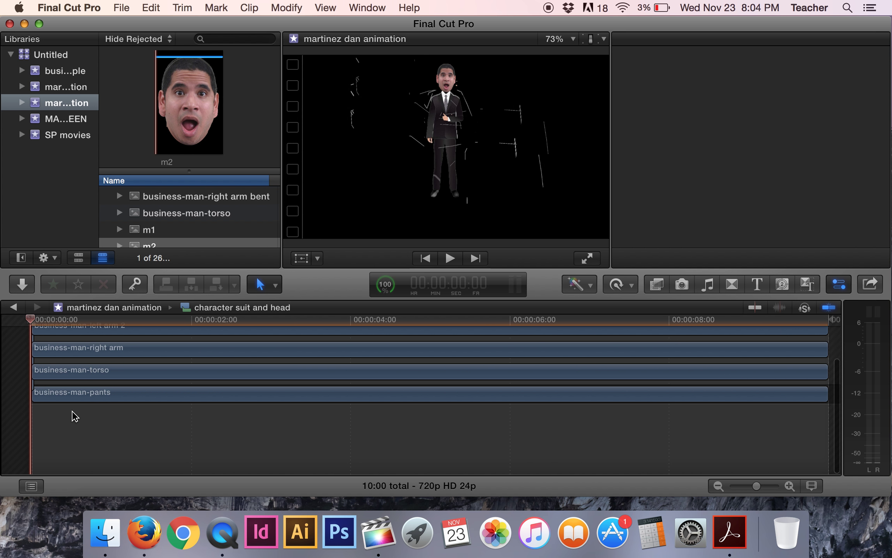
scroll(75, 416, "up", 3)
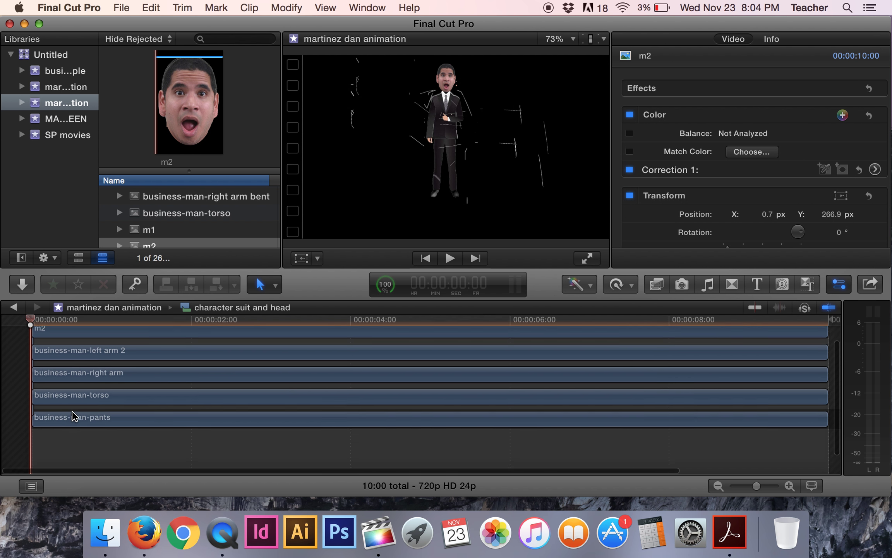
scroll(74, 416, "up", 2)
left_click(58, 343)
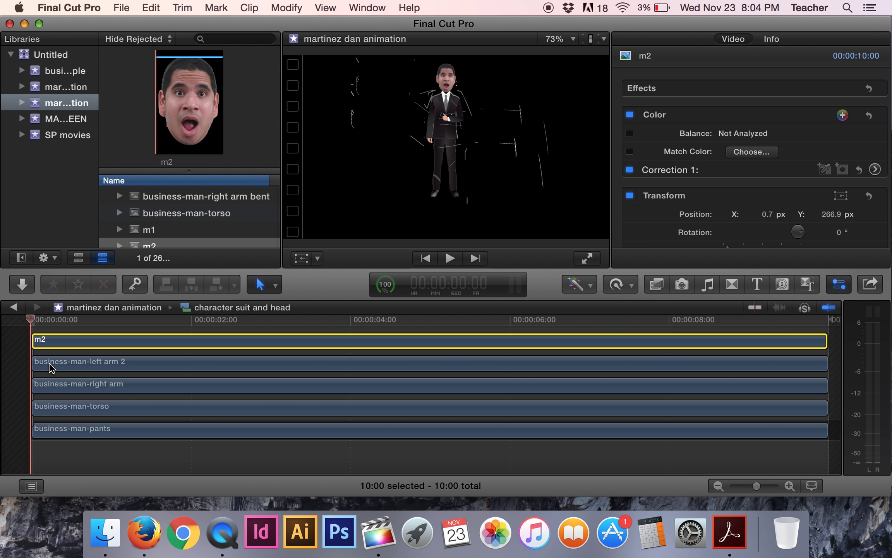
left_click(51, 367)
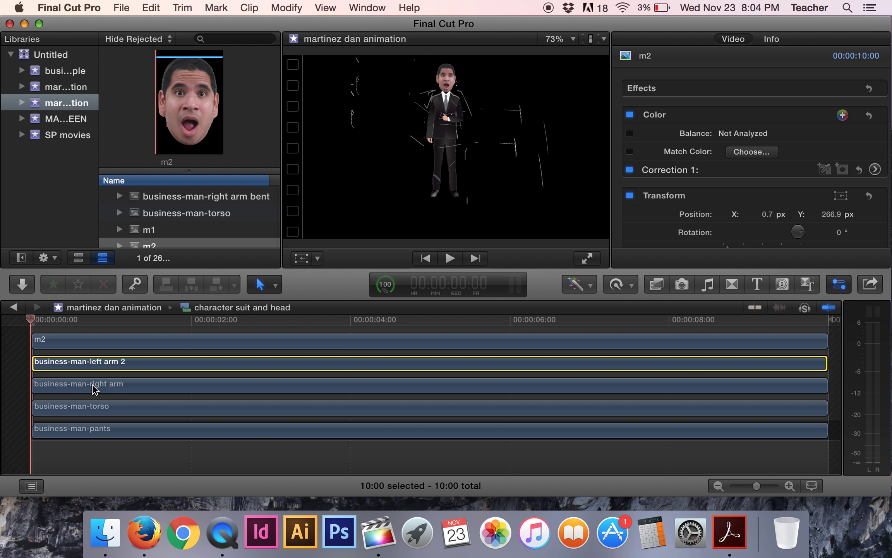
left_click(111, 387)
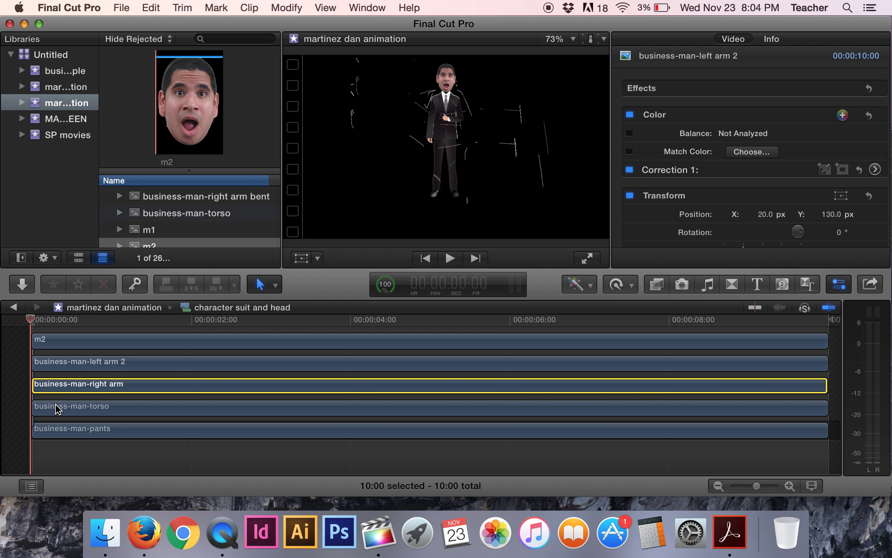
left_click(101, 410)
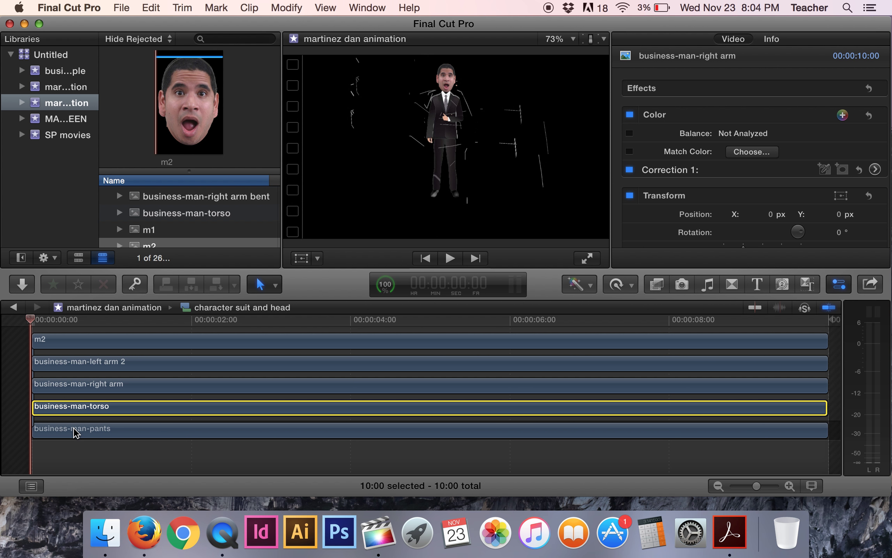
left_click(104, 433)
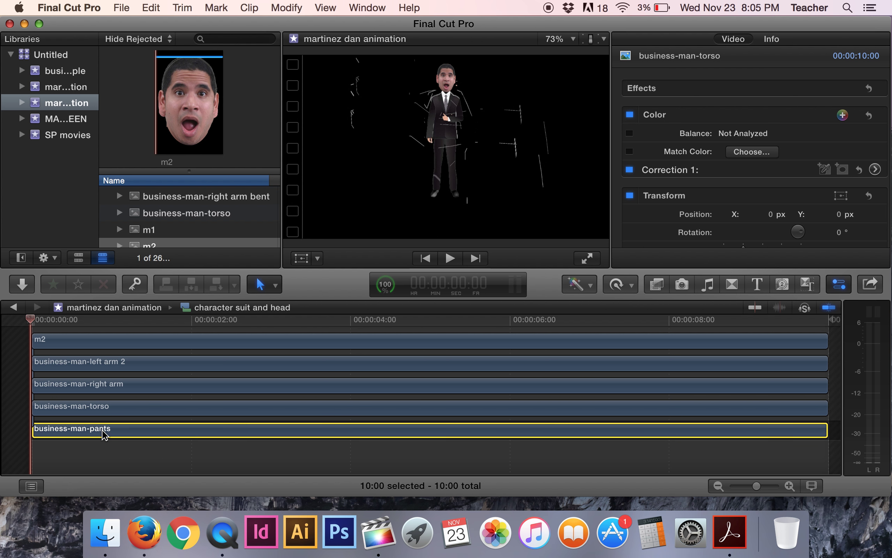